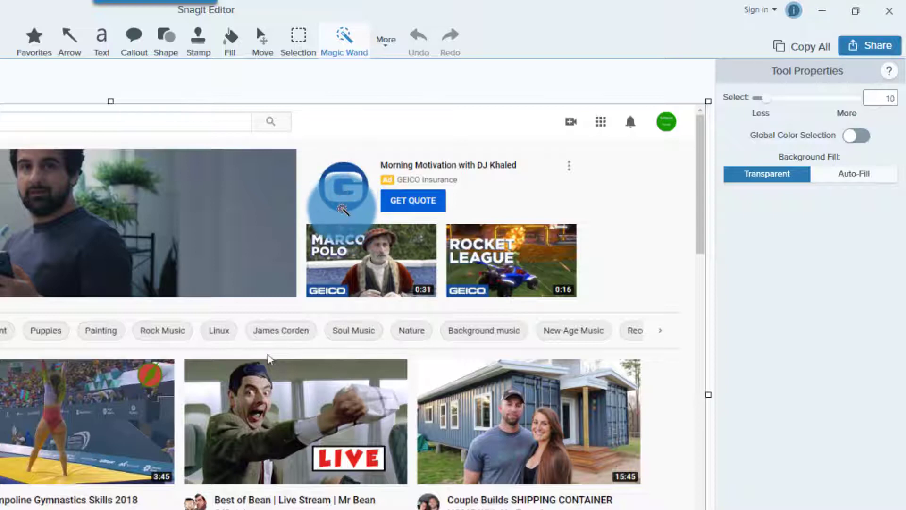
Step: Try the Magic Wand on the blue area of the GEICO logo beside the ad and undo the resulting change
{"action": "left_click", "coordinate": [330, 166]}
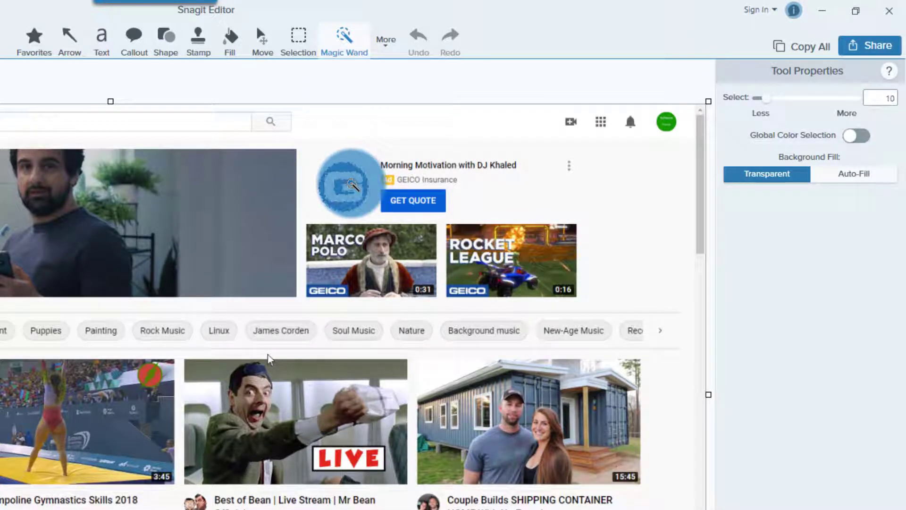
{"action": "left_click", "coordinate": [352, 185]}
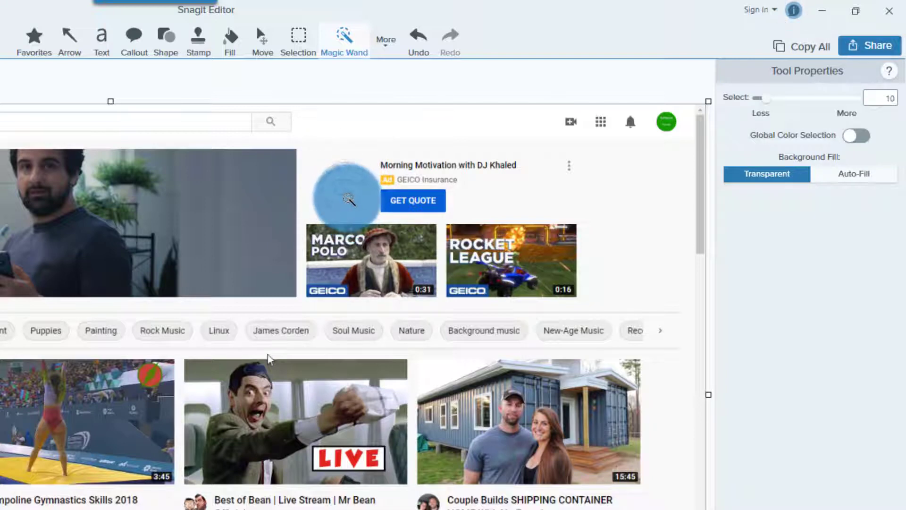
{"action": "key", "text": "ctrl+z"}
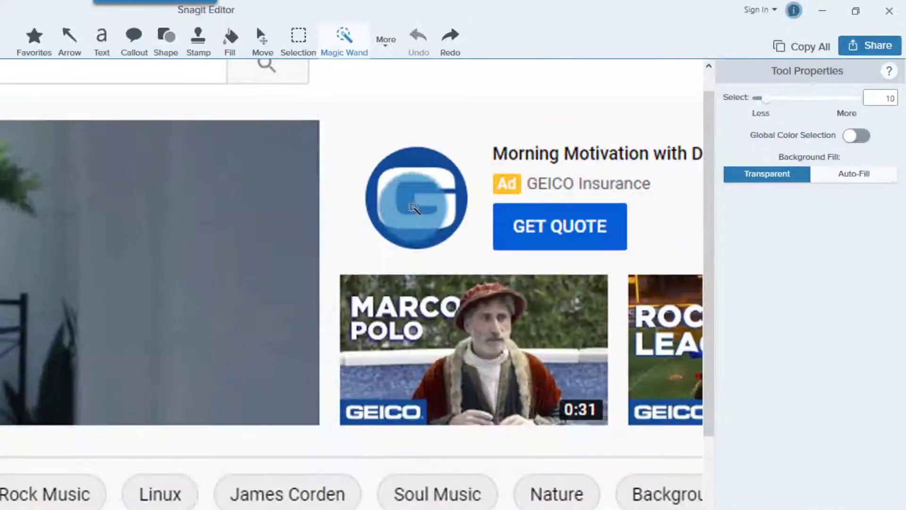
Step: Select the blue area of the GEICO logo with the Magic Wand, delete it to transparent, and undo the deletion
{"action": "left_click", "coordinate": [412, 239]}
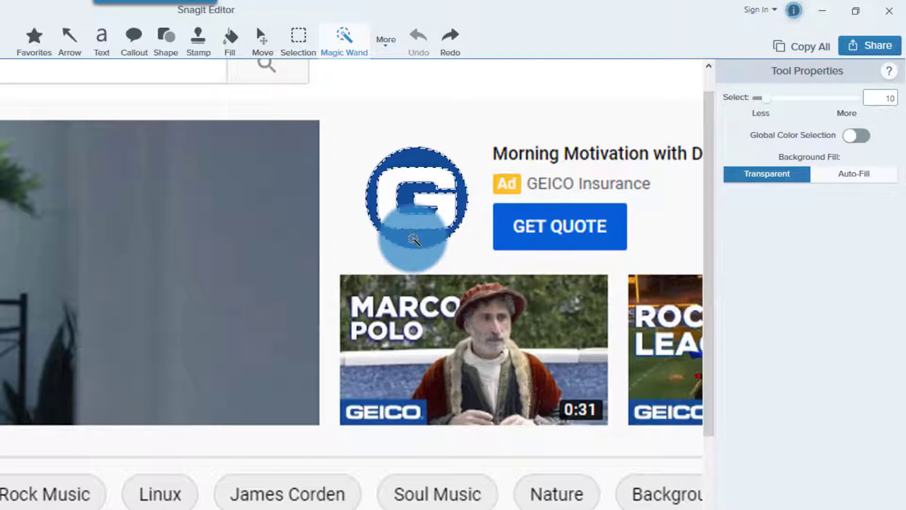
{"action": "key", "text": "Delete"}
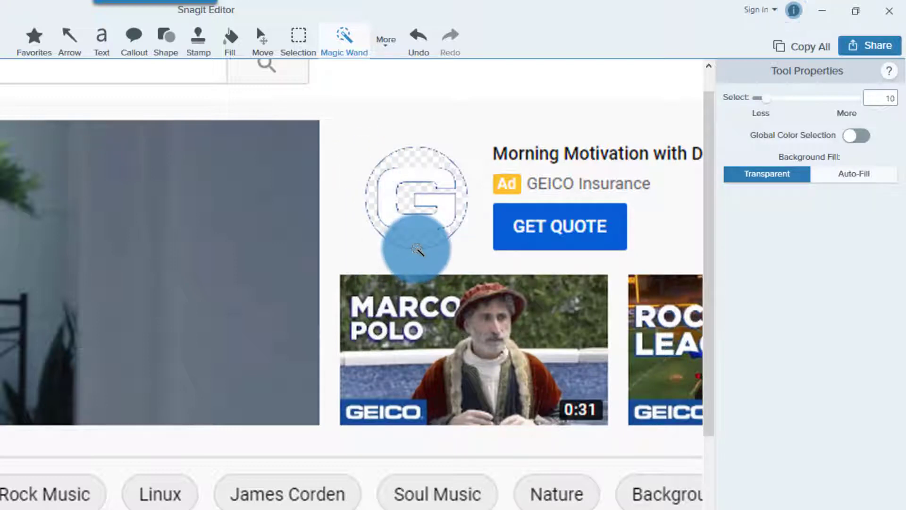
{"action": "key", "text": "ctrl+z"}
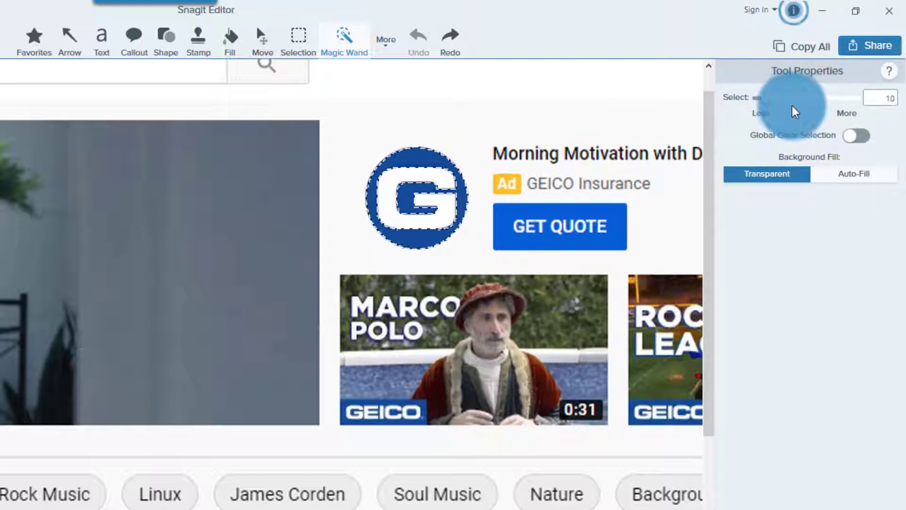
Step: Try deleting the GEICO logo's blue area with the Magic Wand's Select range at 37 and undo the deletion
{"action": "left_click", "coordinate": [765, 99]}
{"action": "left_click_drag", "start_coordinate": [770, 97], "coordinate": [793, 99]}
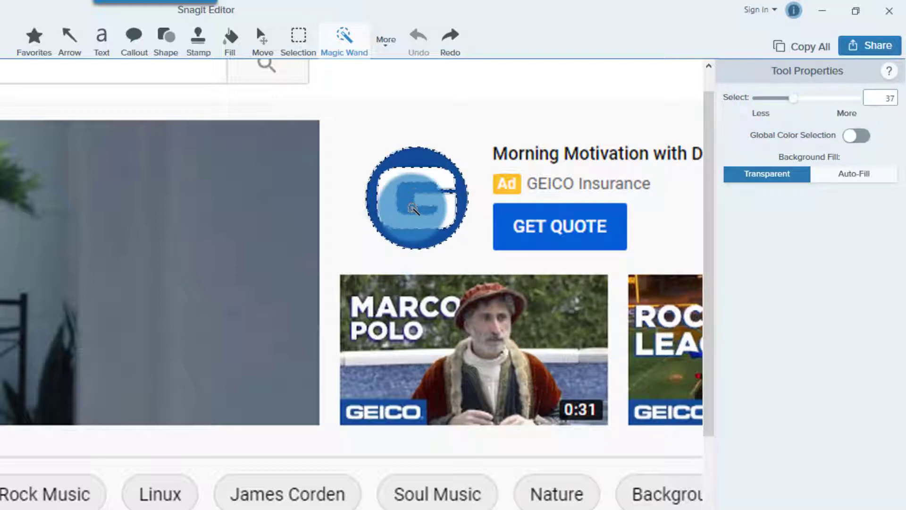
{"action": "key", "text": "Delete"}
{"action": "left_click", "coordinate": [444, 231]}
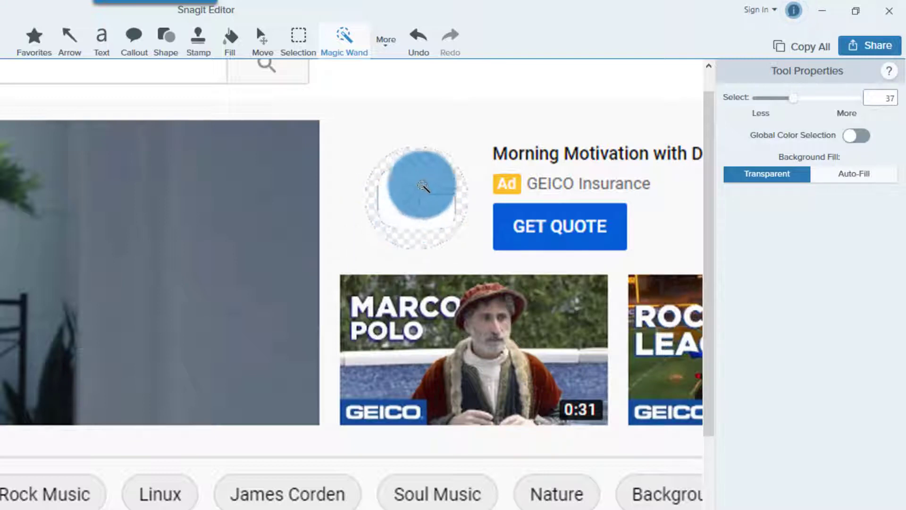
{"action": "key", "text": "ctrl+z"}
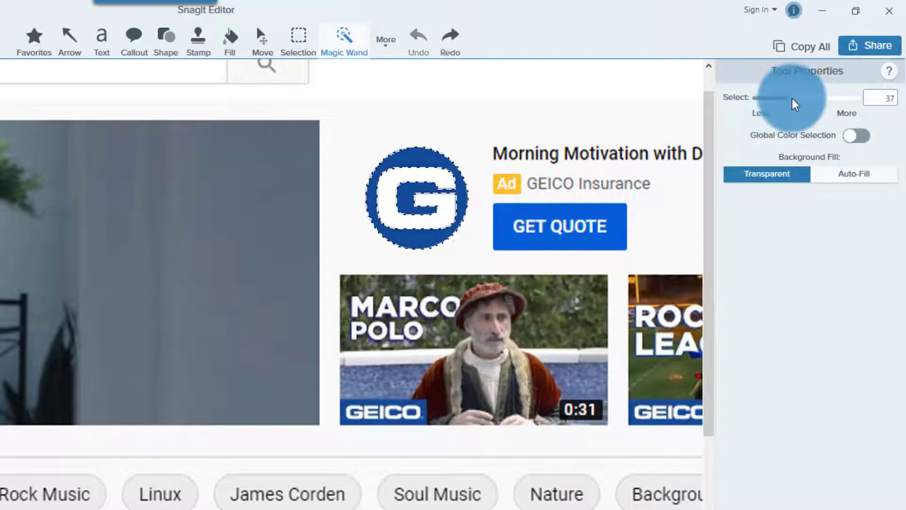
Step: Try deleting the GEICO logo's blue area with the Magic Wand's Select range at 60 and undo the deletion
{"action": "left_click_drag", "start_coordinate": [792, 98], "coordinate": [816, 99]}
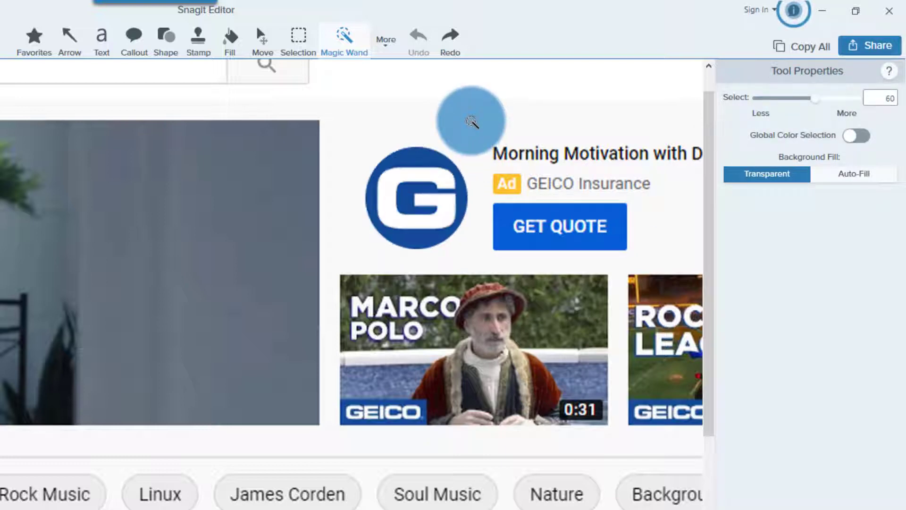
{"action": "left_click", "coordinate": [417, 155]}
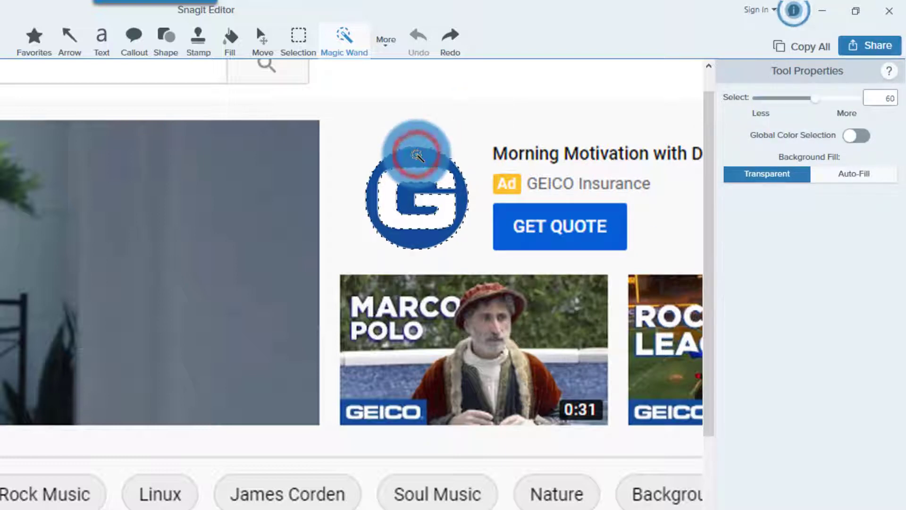
{"action": "key", "text": "Delete"}
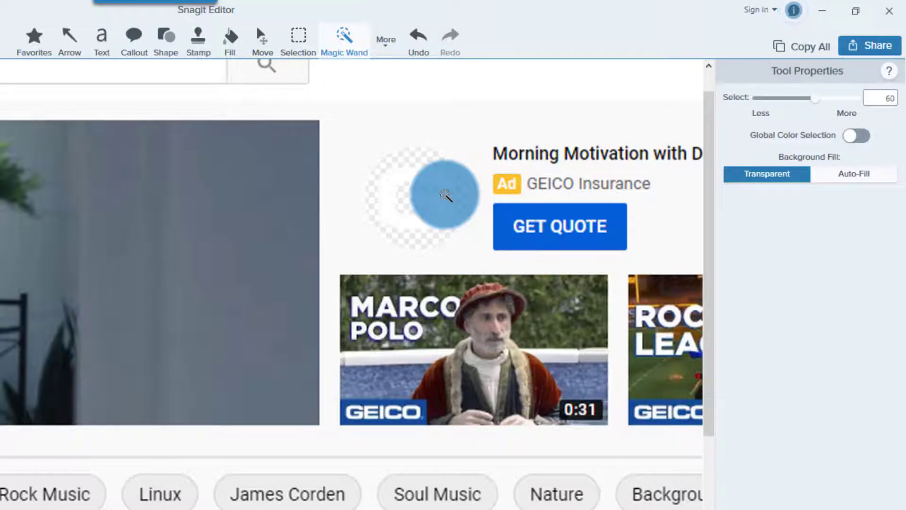
{"action": "left_click", "coordinate": [751, 154]}
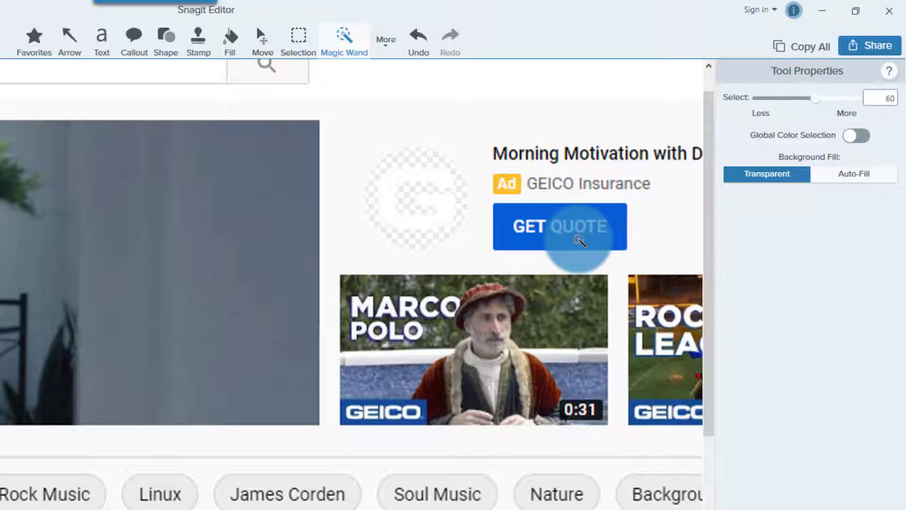
{"action": "key", "text": "ctrl+z"}
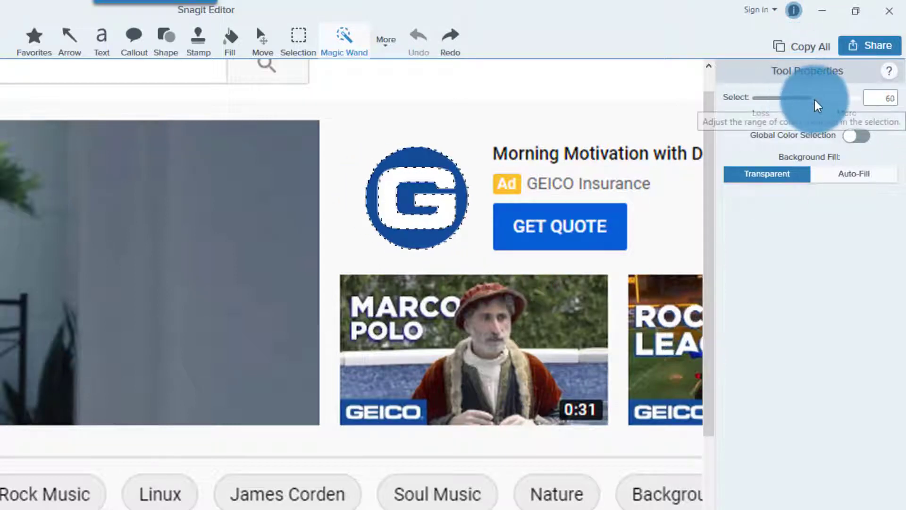
Step: Set the Select range to 20, turn on Global Color Selection, and select the GEICO logo's blue across the image
{"action": "left_click_drag", "start_coordinate": [814, 100], "coordinate": [776, 97]}
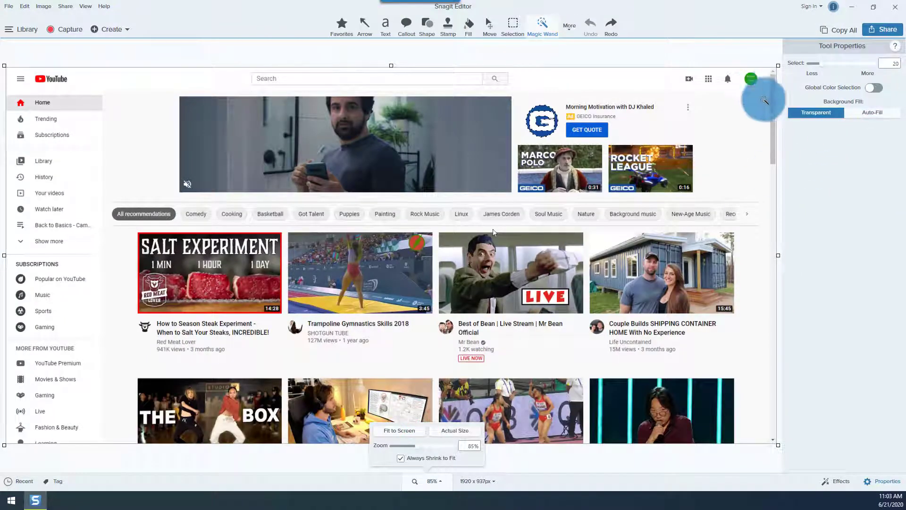
{"action": "left_click", "coordinate": [751, 133]}
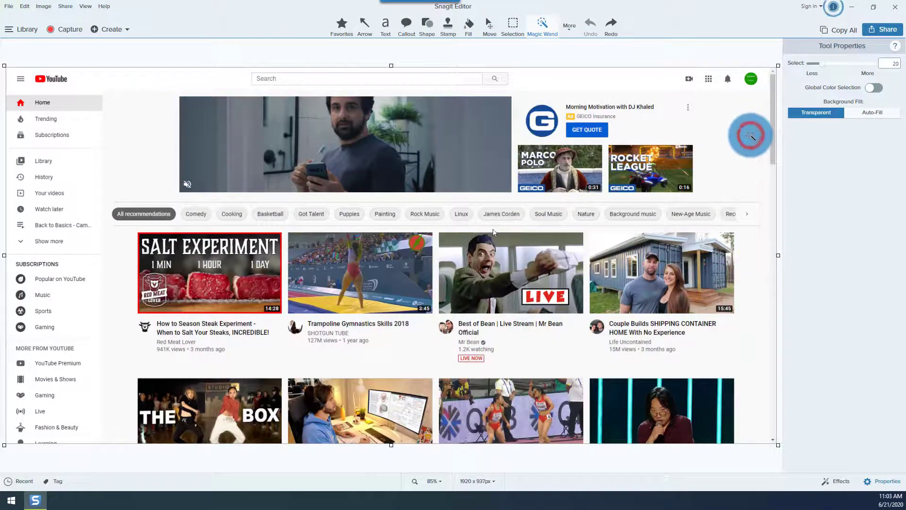
{"action": "left_click", "coordinate": [874, 90]}
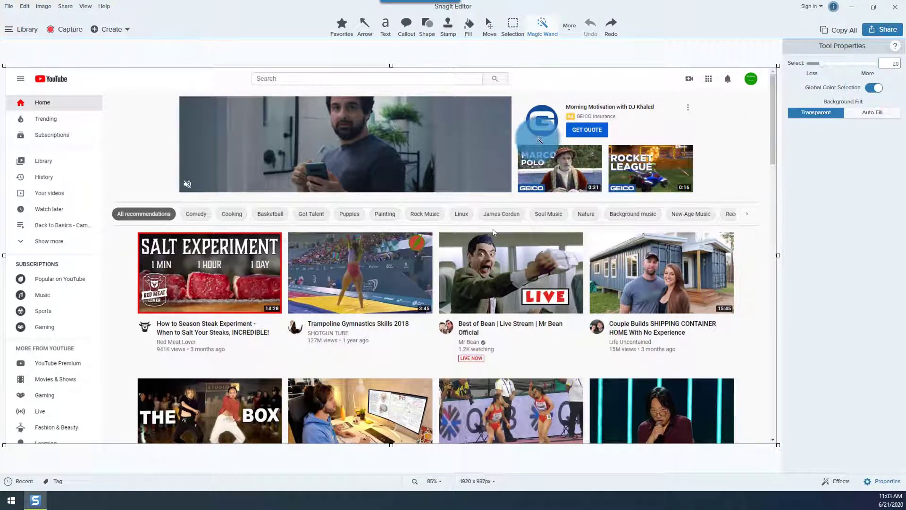
{"action": "left_click", "coordinate": [542, 133]}
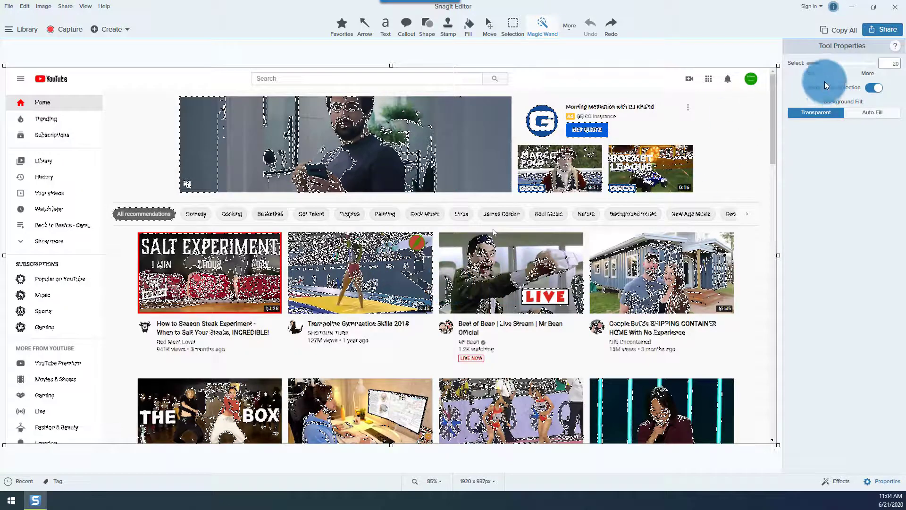
Step: Set the Select range to 42 and reselect the GEICO logo's blue across the whole image
{"action": "left_click_drag", "start_coordinate": [823, 64], "coordinate": [835, 67]}
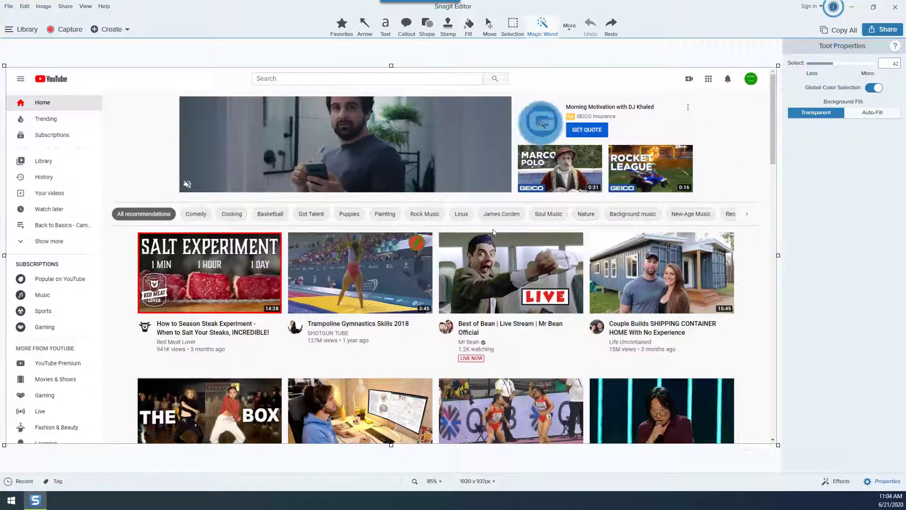
{"action": "left_click", "coordinate": [543, 134]}
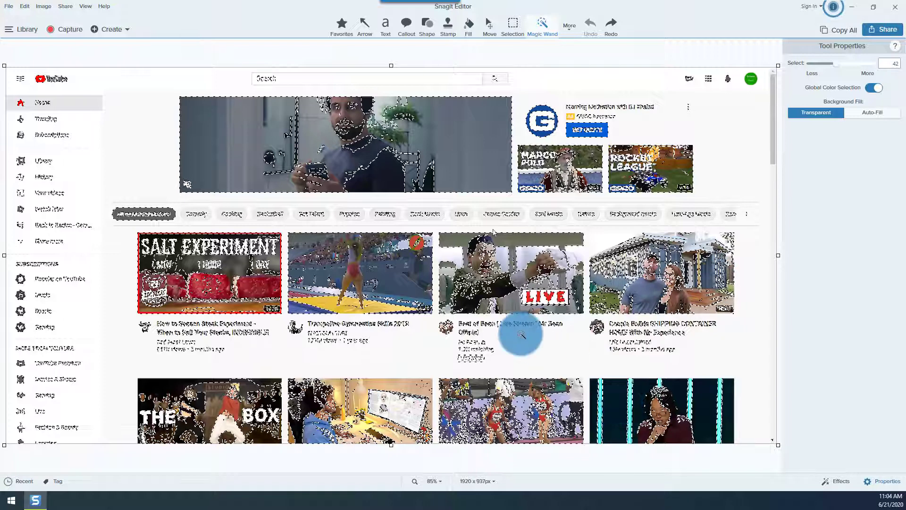
Step: Clear the blue selection and select the LIVE badge's black border color across the image, raising the Select range to 76
{"action": "left_click", "coordinate": [694, 110]}
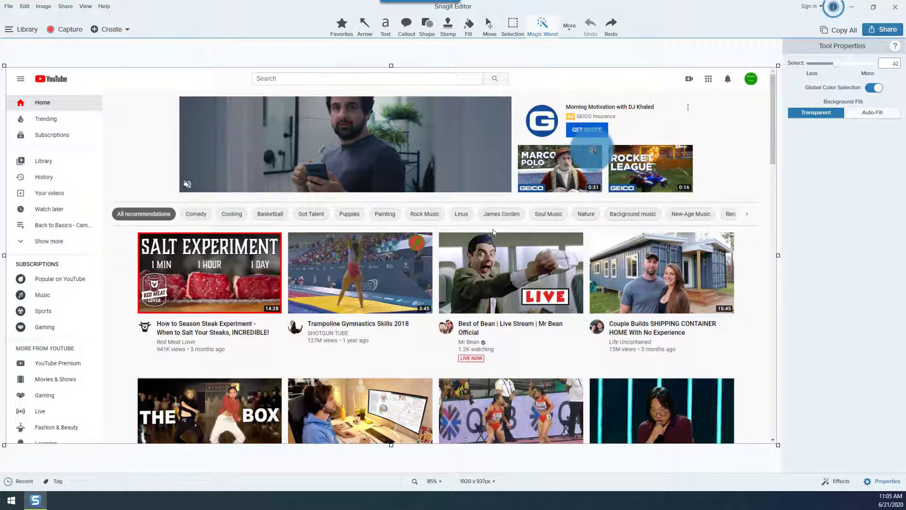
{"action": "left_click", "coordinate": [529, 296]}
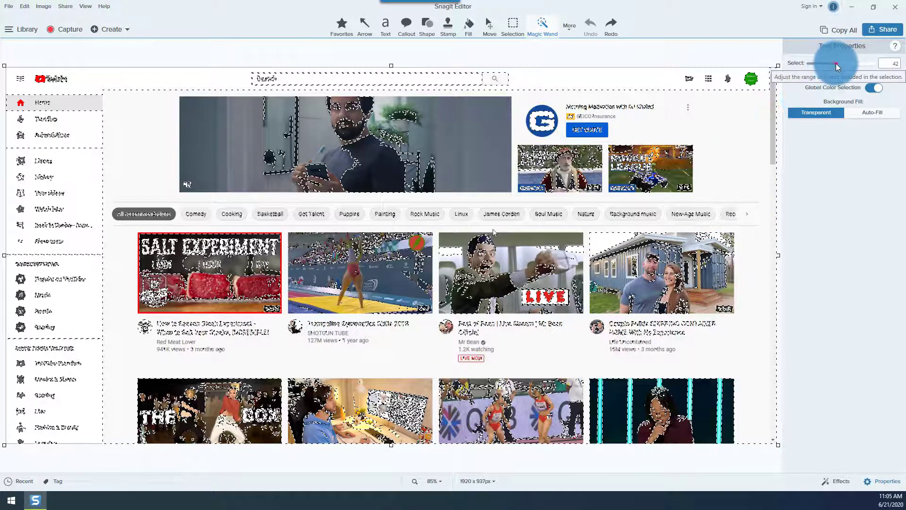
{"action": "left_click_drag", "start_coordinate": [835, 63], "coordinate": [856, 63]}
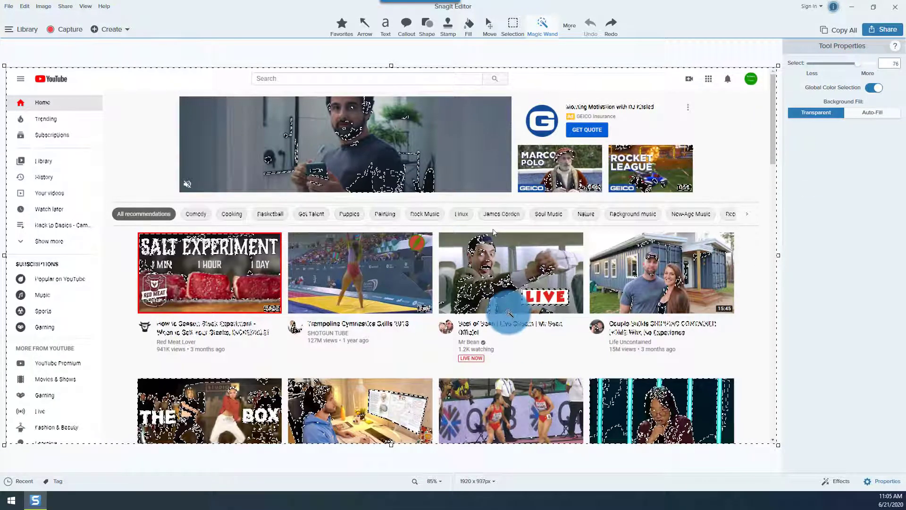
Step: Zoom the canvas to 200% and select the black border color of the LIVE badge across the image
{"action": "left_click", "coordinate": [433, 481]}
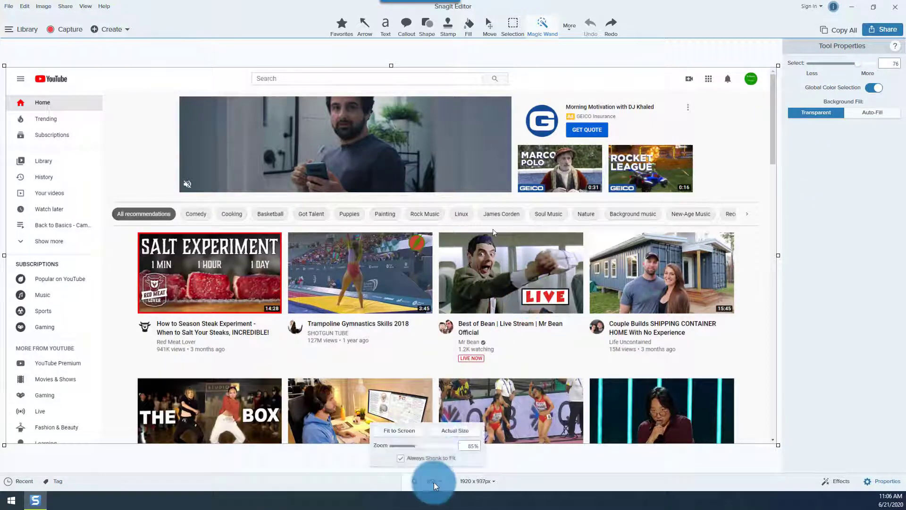
{"action": "left_click_drag", "start_coordinate": [419, 450], "coordinate": [431, 447]}
{"action": "left_click", "coordinate": [441, 468]}
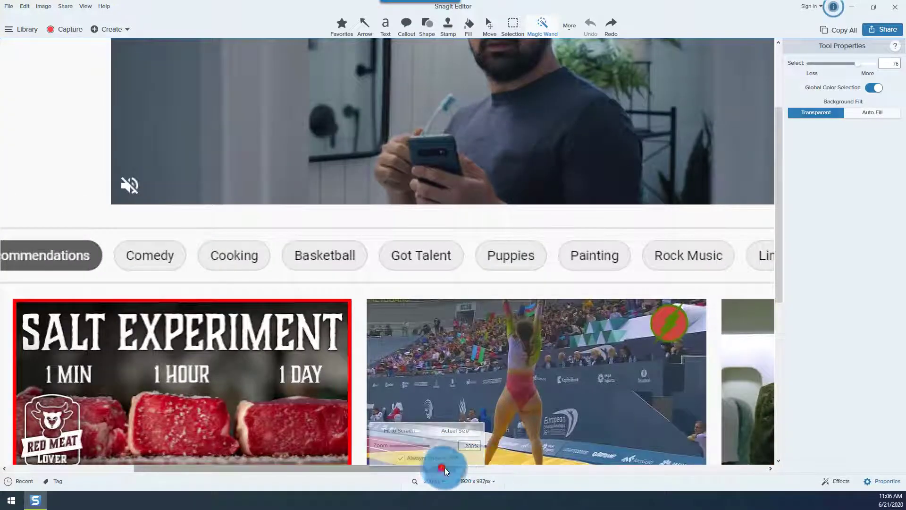
{"action": "left_click_drag", "start_coordinate": [461, 472], "coordinate": [600, 470]}
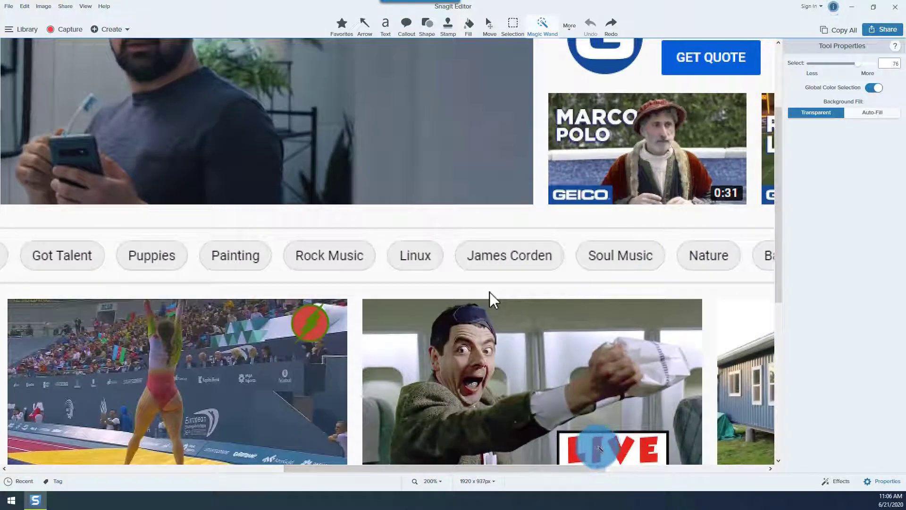
{"action": "left_click", "coordinate": [598, 448]}
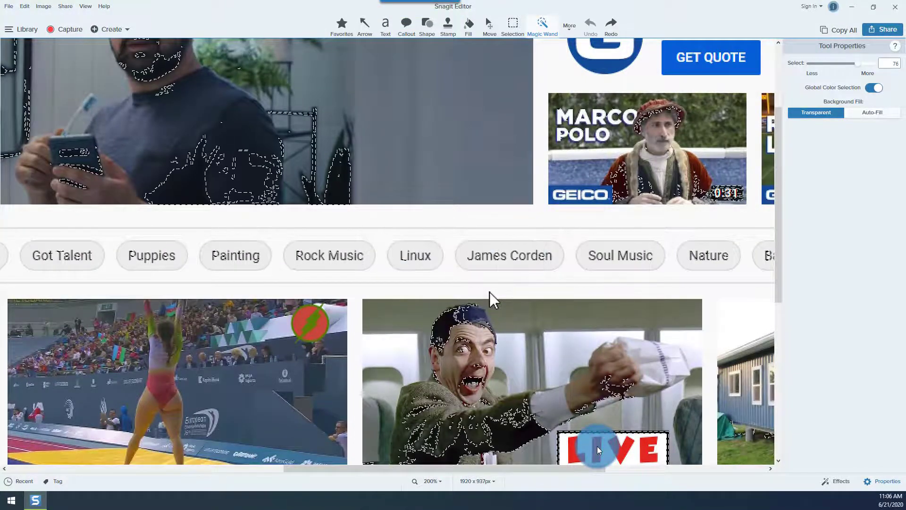
Step: Undo the change made at the LIVE badge and try the Magic Wand on the badge again
{"action": "left_click_drag", "start_coordinate": [780, 220], "coordinate": [783, 245]}
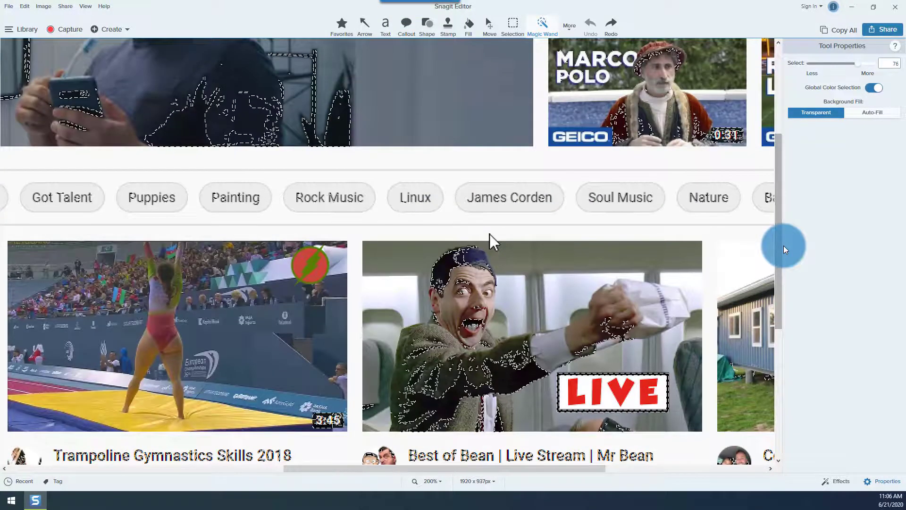
{"action": "left_click", "coordinate": [571, 398]}
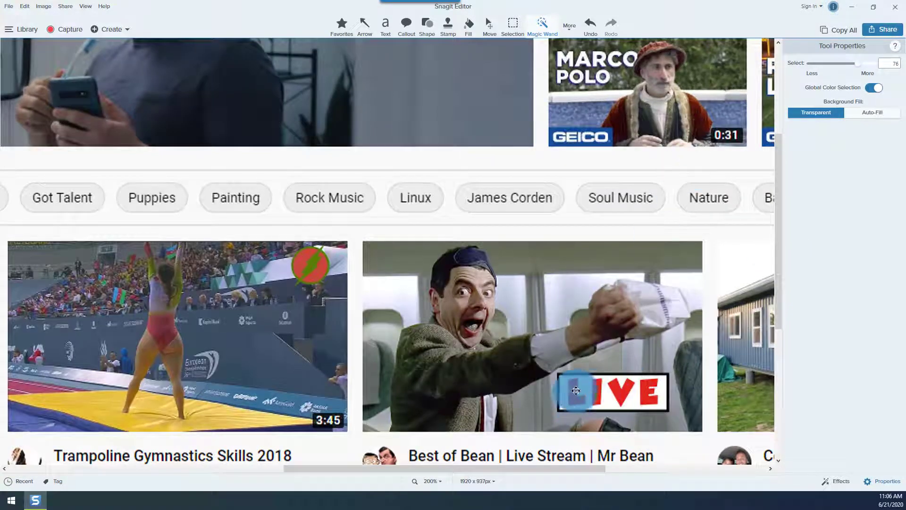
{"action": "key", "text": "ctrl+z"}
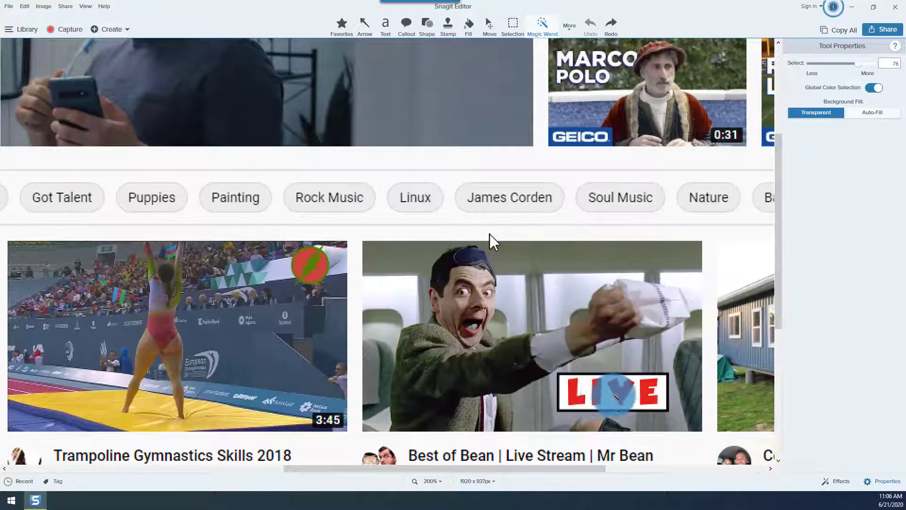
{"action": "left_click", "coordinate": [618, 392]}
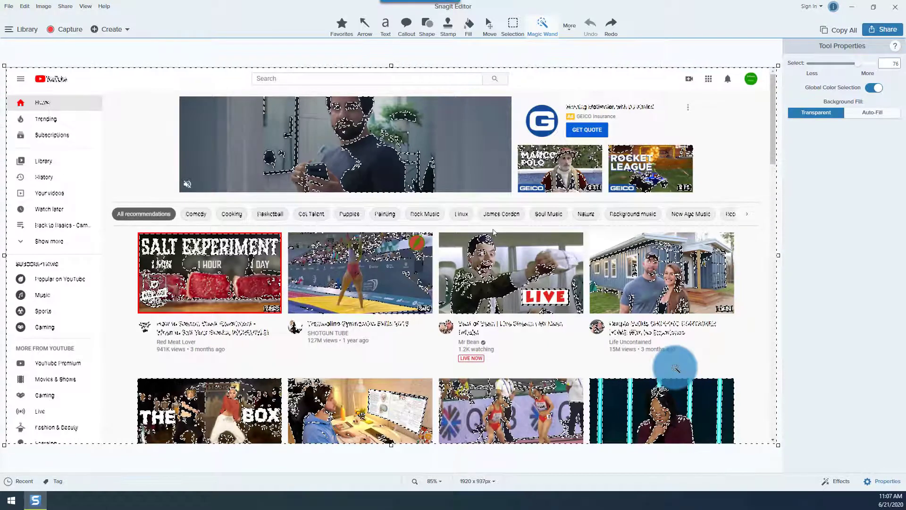
Step: With Global Color Selection off and Background Fill on Auto-Fill, delete the GEICO logo's blue area at a Select range of 40
{"action": "left_click", "coordinate": [873, 89]}
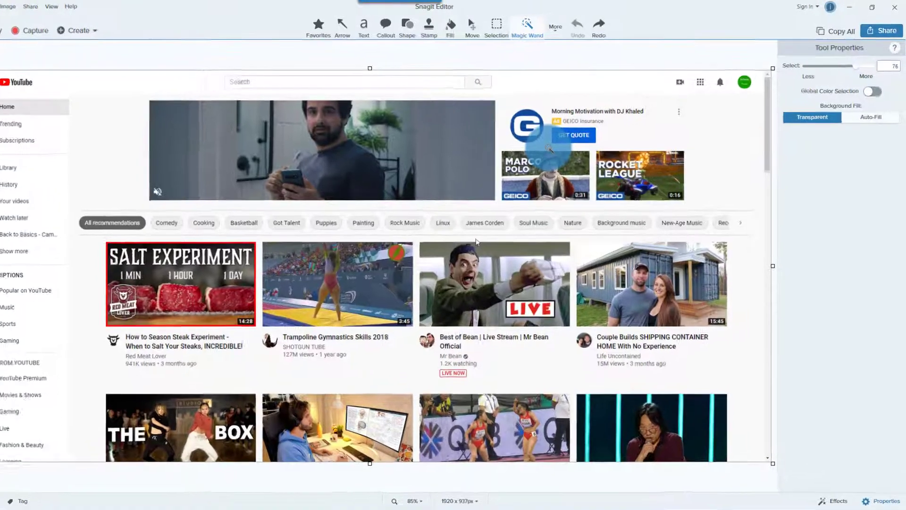
{"action": "left_click", "coordinate": [871, 113]}
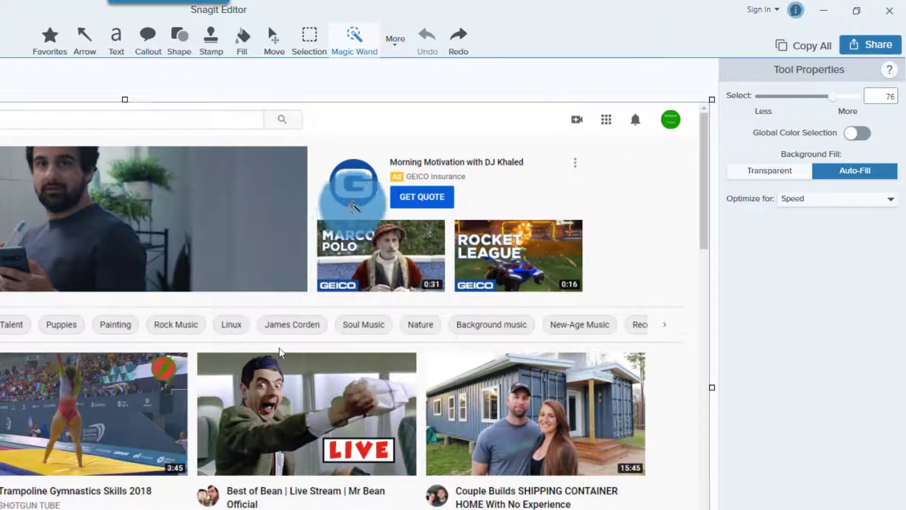
{"action": "left_click", "coordinate": [354, 204]}
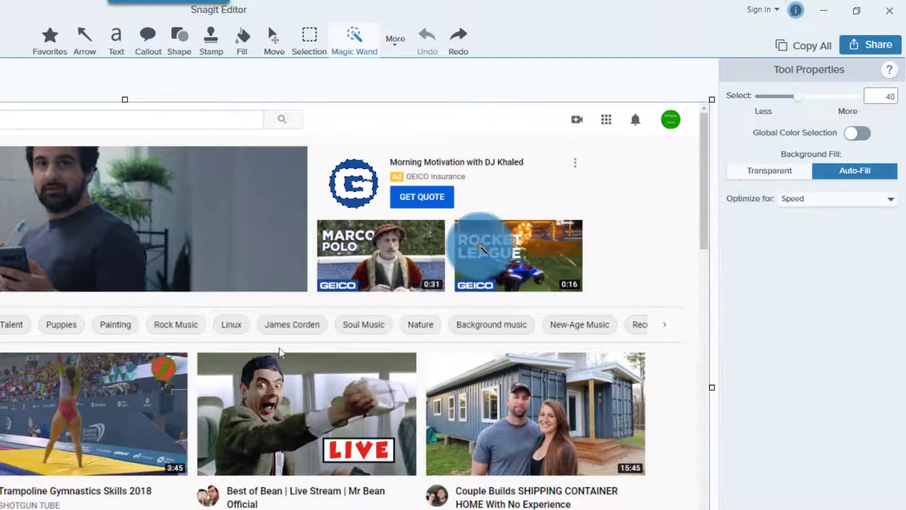
{"action": "key", "text": "Delete"}
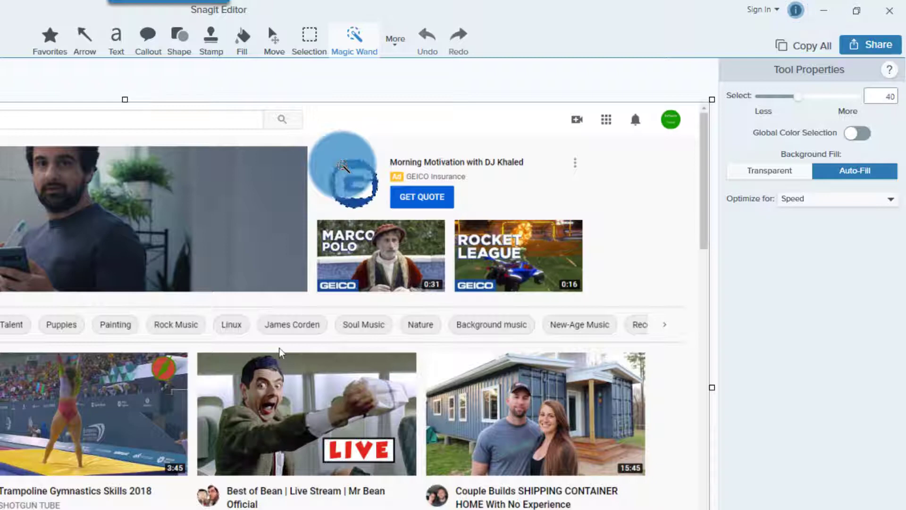
Step: Undo the GEICO logo deletion and delete the red letter V from the LIVE badge with the Magic Wand
{"action": "key", "text": "ctrl+z"}
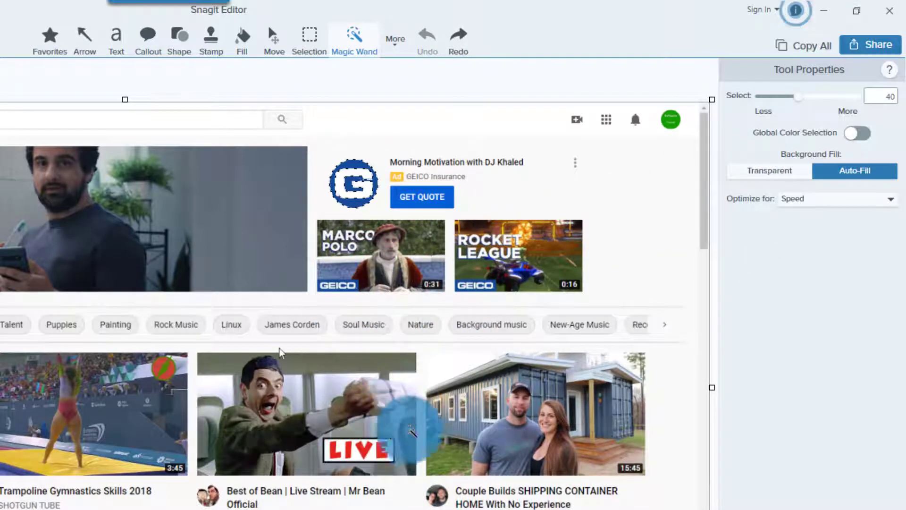
{"action": "left_click", "coordinate": [365, 449]}
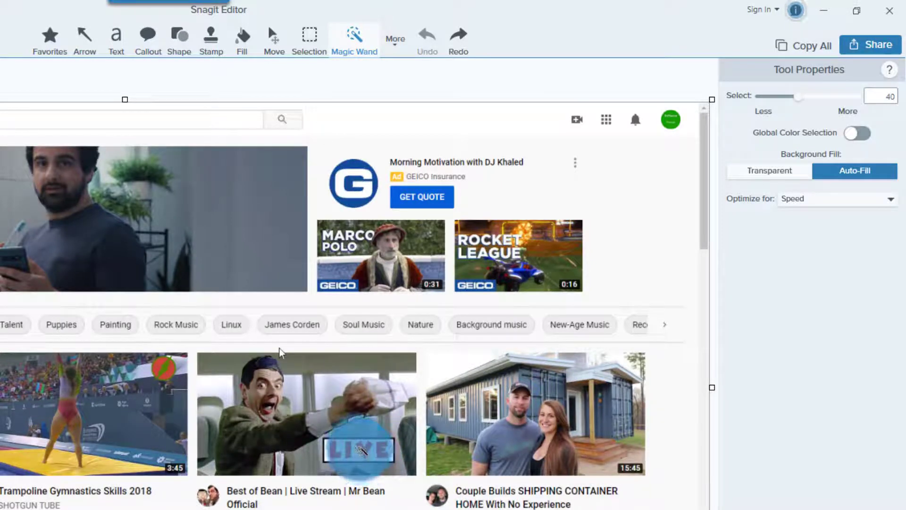
{"action": "left_click", "coordinate": [361, 448]}
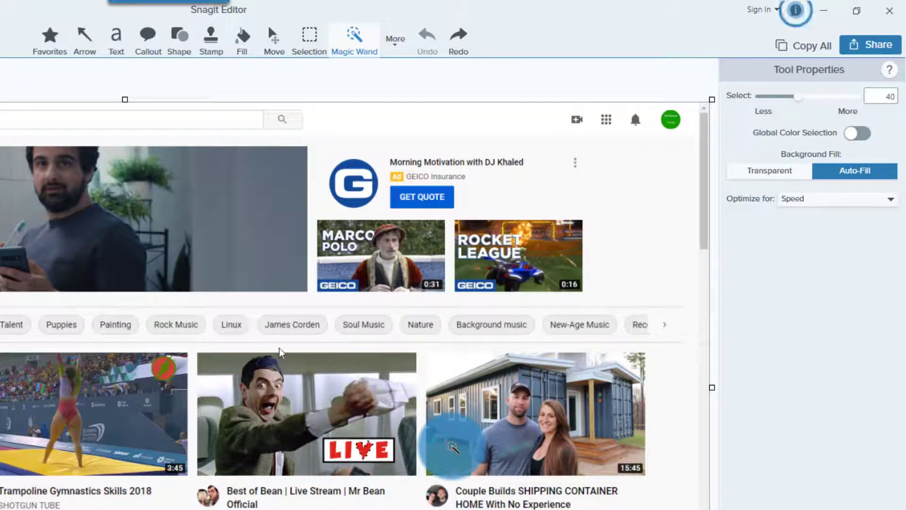
{"action": "key", "text": "Delete"}
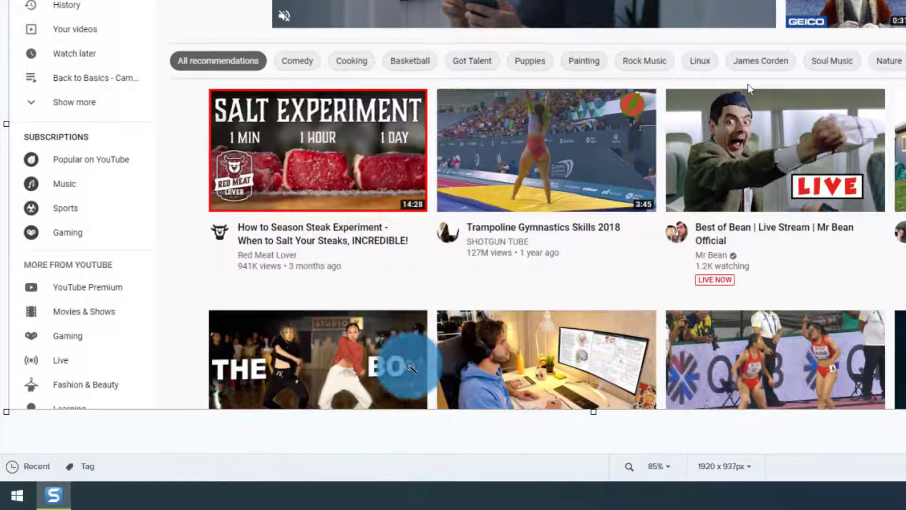
Step: With Background Fill set to Transparent, select the whole round GEICO logo with the Magic Wand and move it onto the large ad image's edge
{"action": "left_click", "coordinate": [657, 466]}
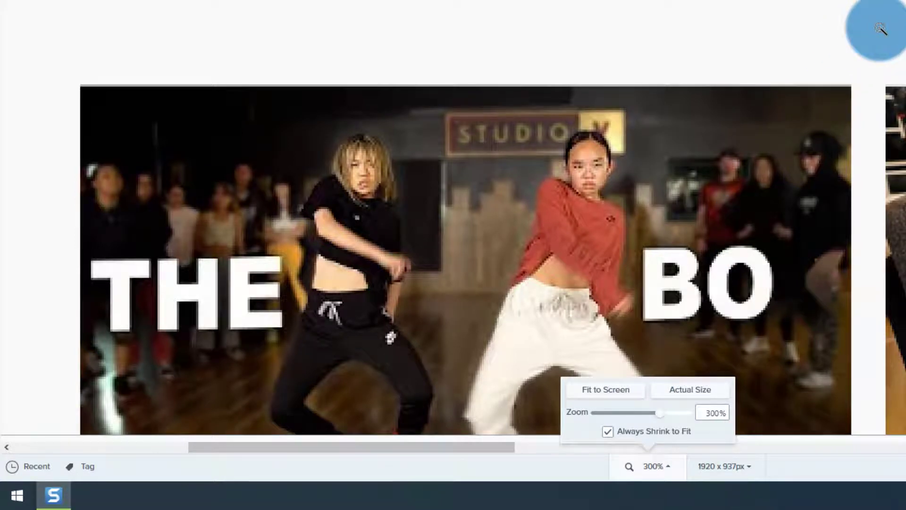
{"action": "left_click", "coordinate": [673, 388]}
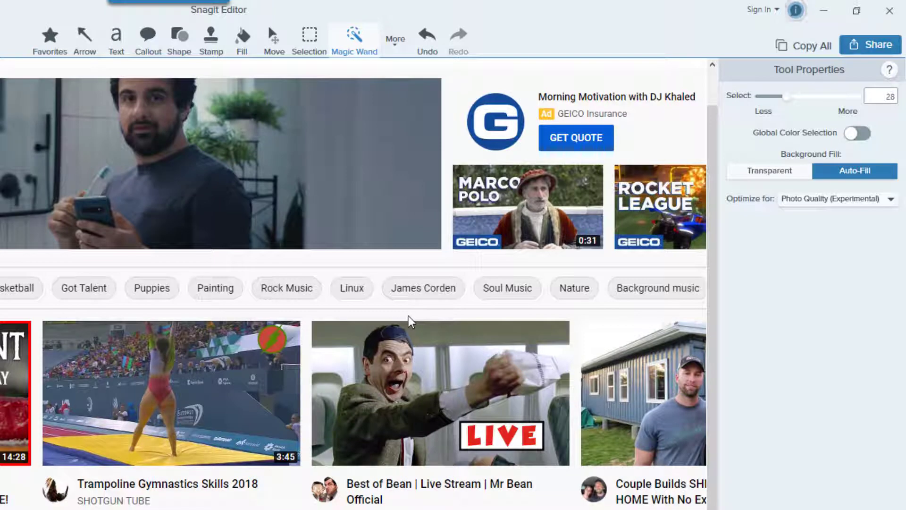
{"action": "left_click", "coordinate": [793, 172]}
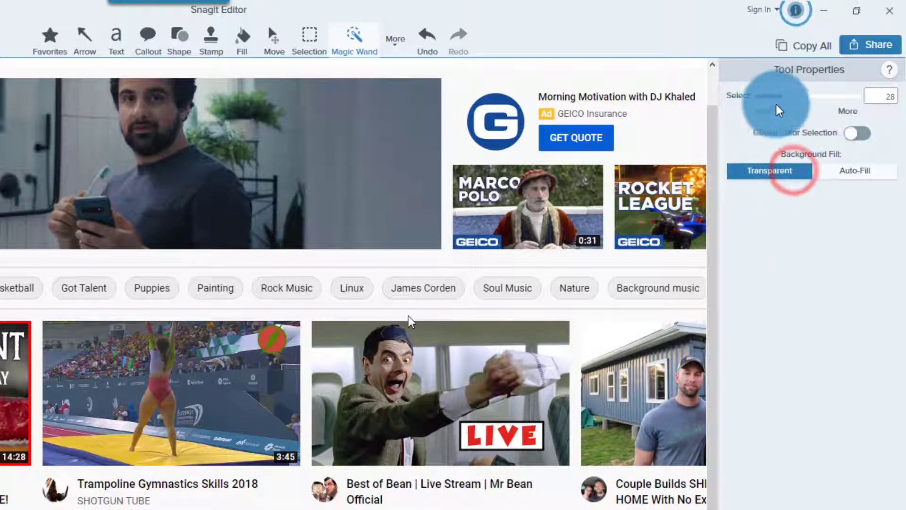
{"action": "left_click", "coordinate": [498, 149]}
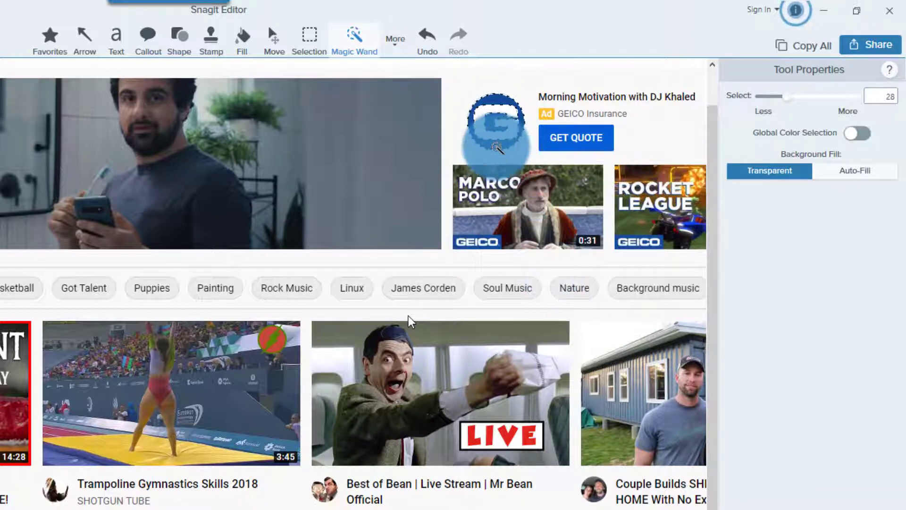
{"action": "left_click", "coordinate": [490, 123]}
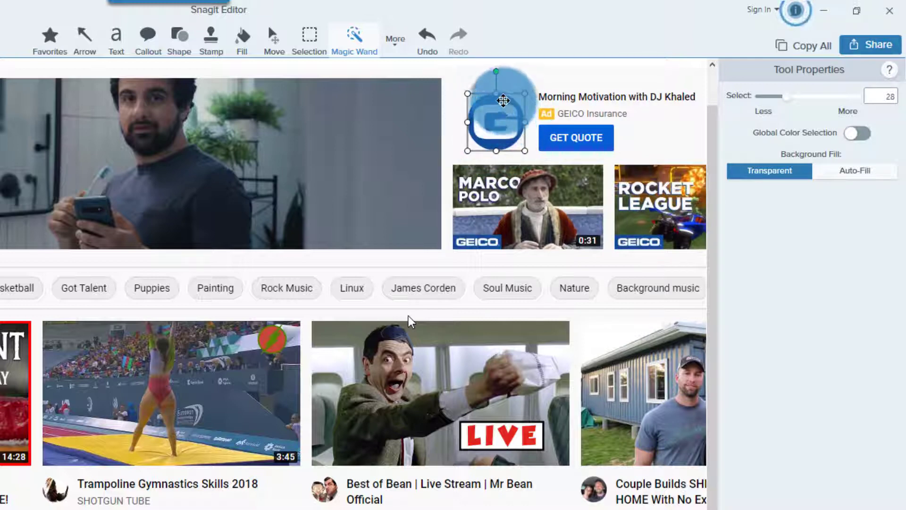
{"action": "left_click_drag", "start_coordinate": [500, 144], "coordinate": [434, 179]}
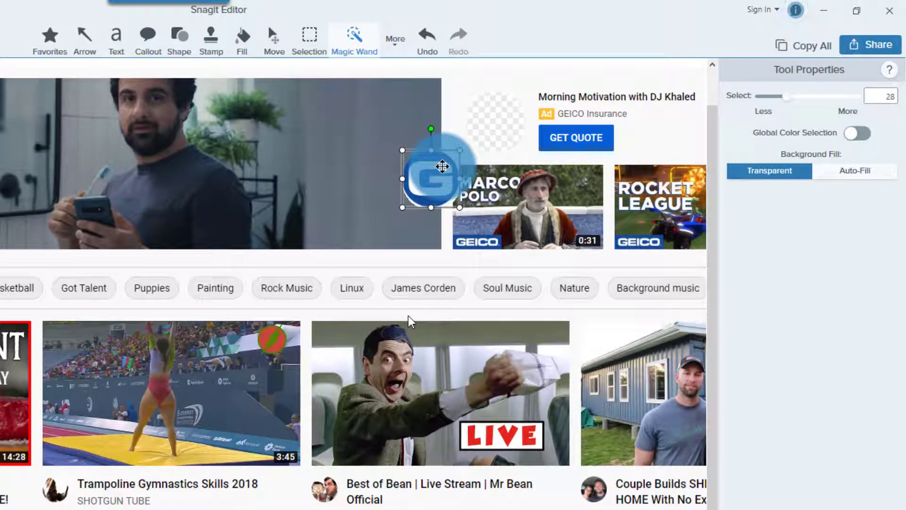
Step: Enlarge the moved GEICO logo over the lower part of the ad image and rotate it 180 degrees
{"action": "left_click_drag", "start_coordinate": [442, 166], "coordinate": [400, 169]}
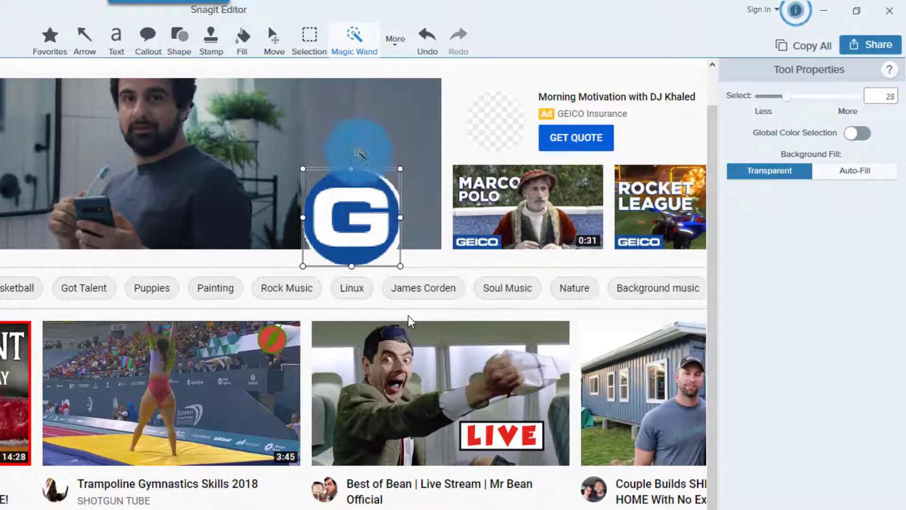
{"action": "left_click_drag", "start_coordinate": [349, 145], "coordinate": [351, 265]}
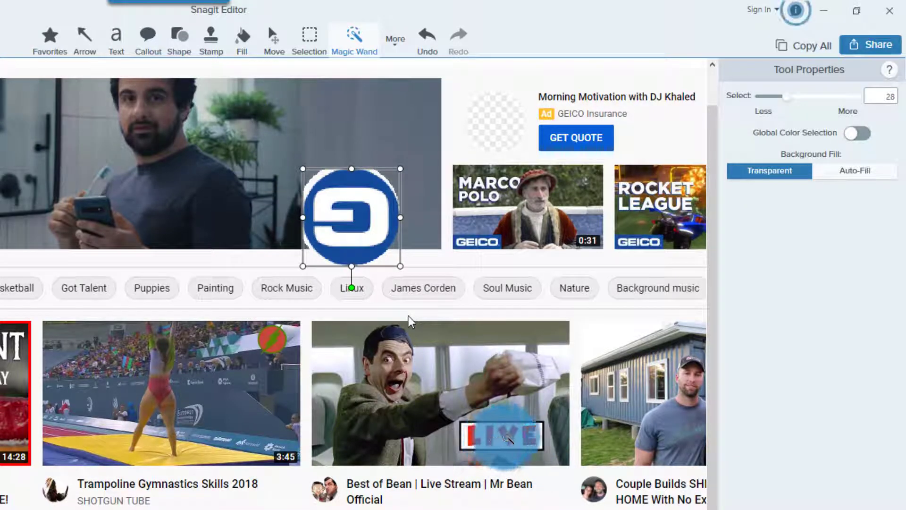
Step: With Background Fill on Auto-Fill optimized for Speed, select the LIVE badge's letter V and move it over the man in the thumbnail
{"action": "left_click", "coordinate": [506, 438]}
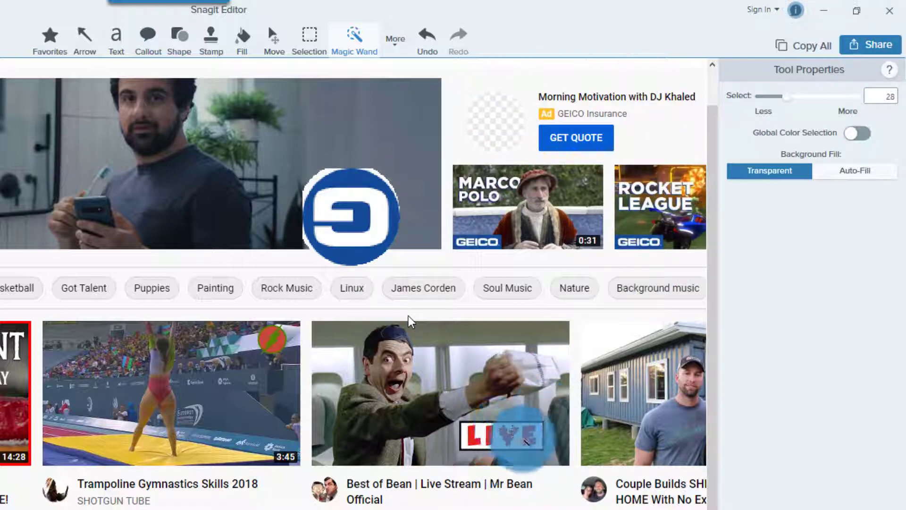
{"action": "left_click", "coordinate": [852, 170]}
{"action": "left_click", "coordinate": [815, 198]}
{"action": "left_click", "coordinate": [808, 210]}
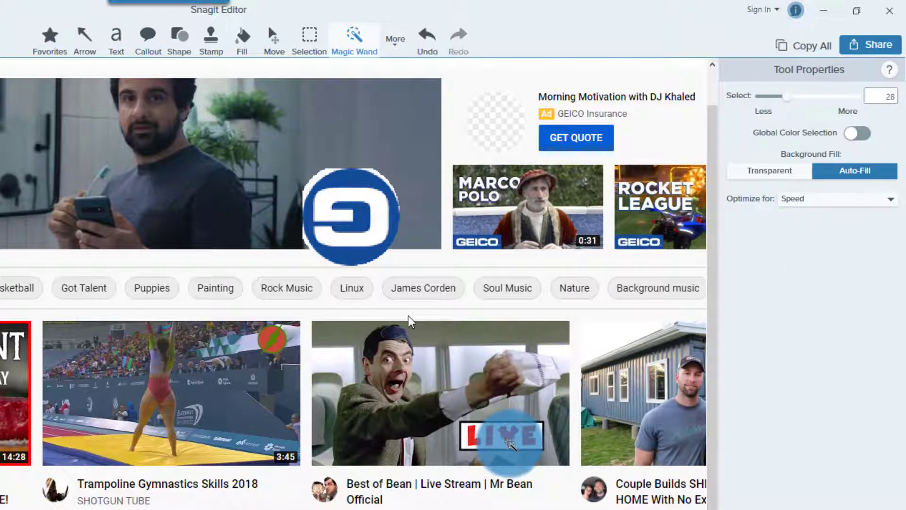
{"action": "left_click", "coordinate": [511, 436]}
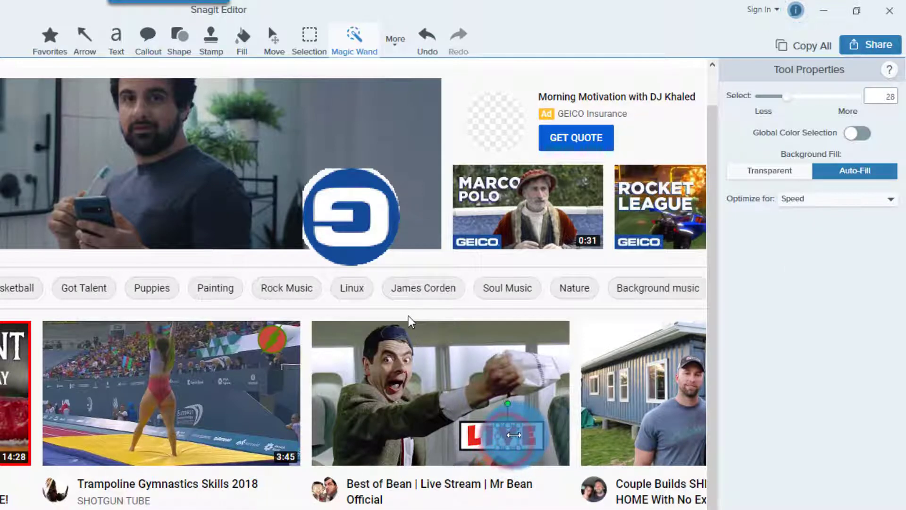
{"action": "left_click_drag", "start_coordinate": [513, 434], "coordinate": [426, 380]}
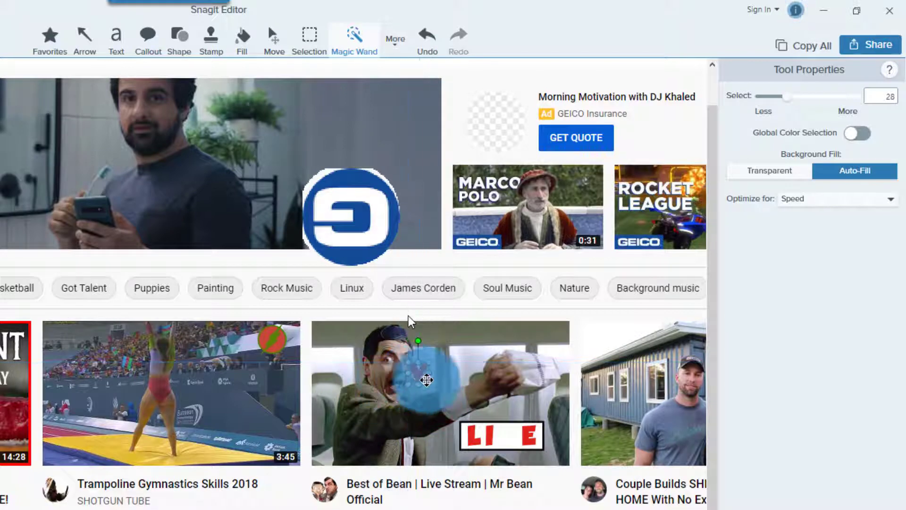